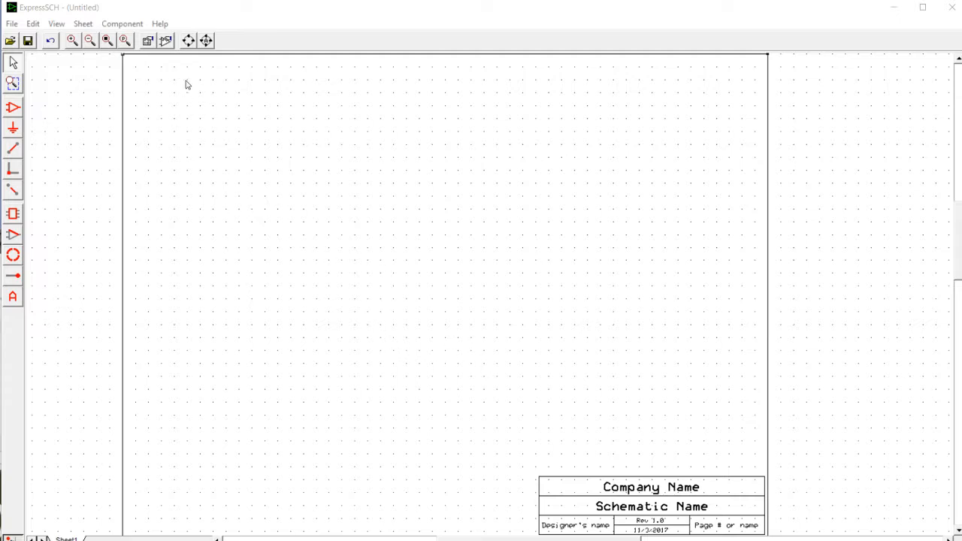
{"action": "left_click", "coordinate": [120, 24]}
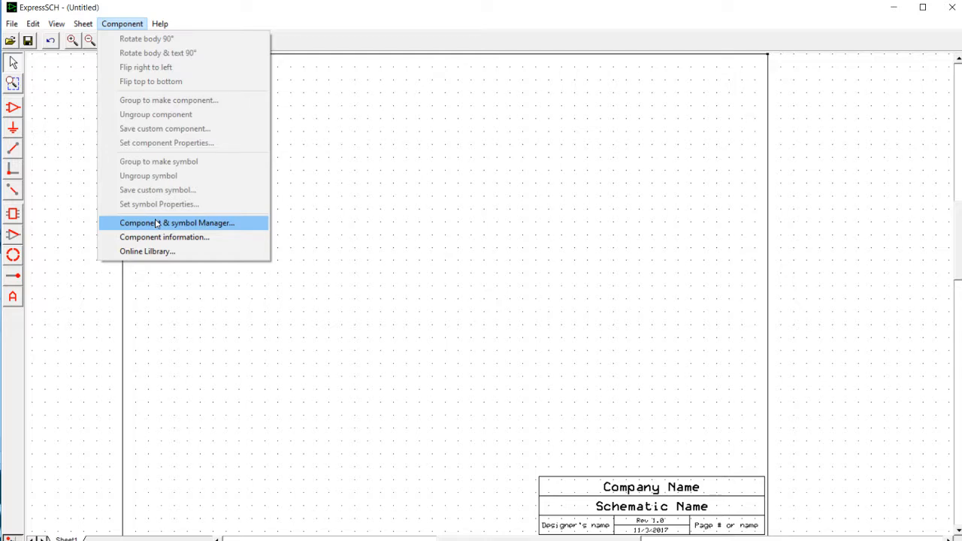
{"action": "left_click", "coordinate": [397, 191]}
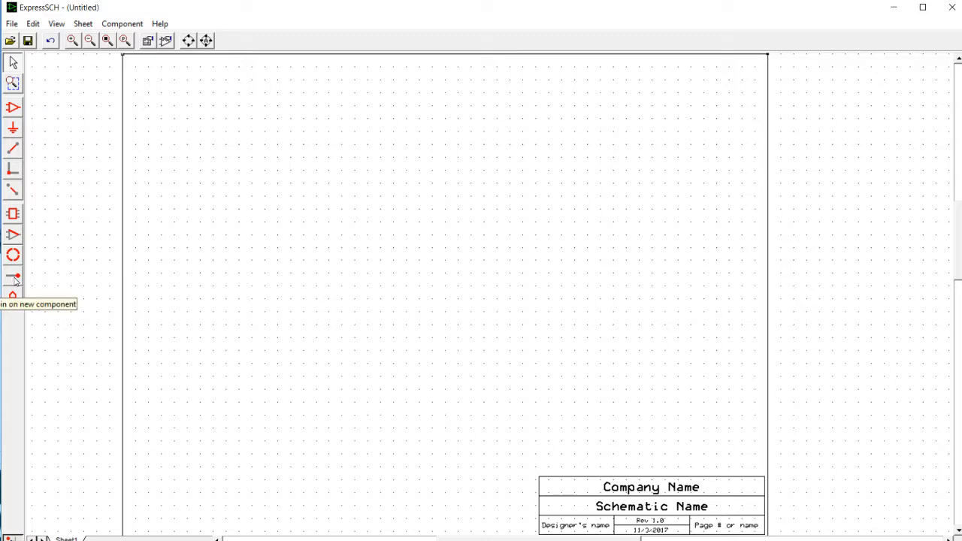
- Place four component pins in a rectangular arrangement and spread them one grid step farther apart horizontally and vertically
{"action": "left_click", "coordinate": [13, 281]}
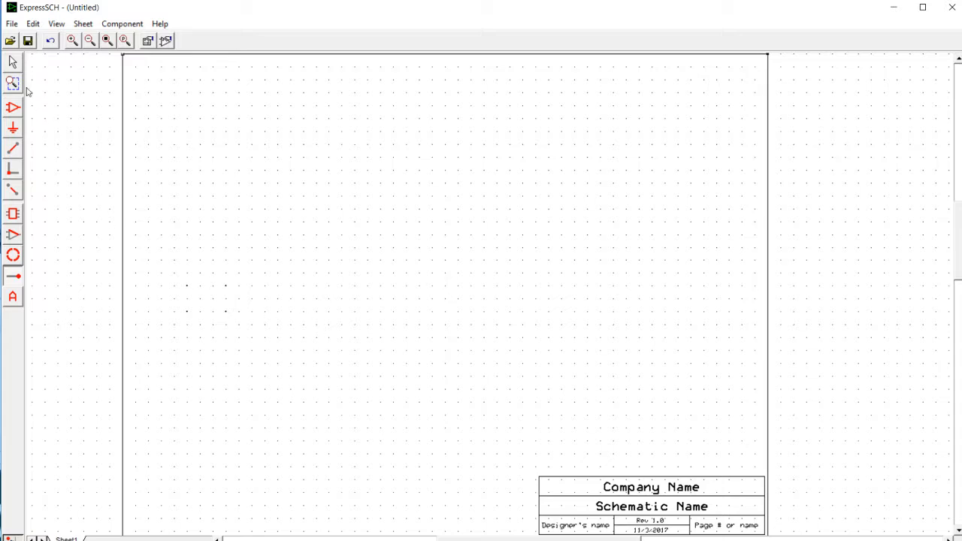
{"action": "left_click", "coordinate": [13, 64]}
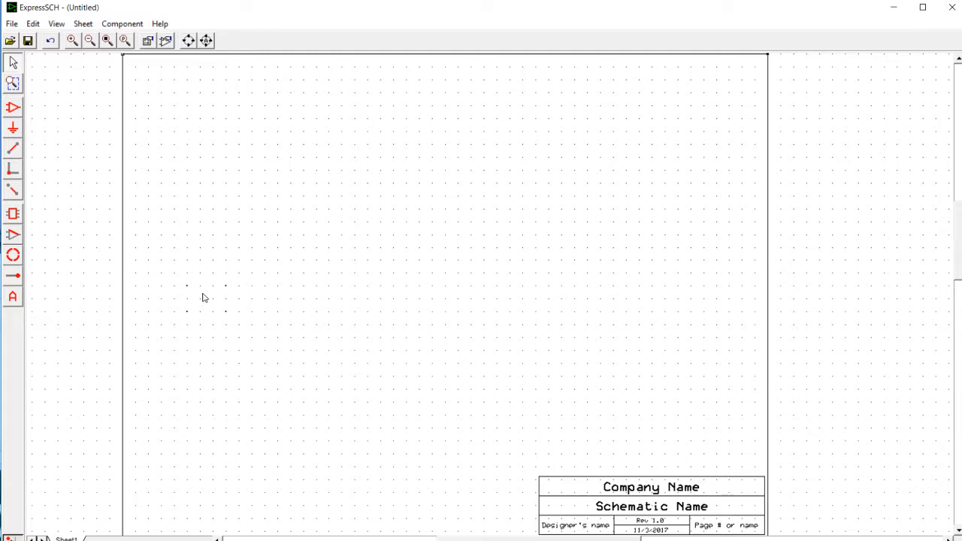
{"action": "scroll", "coordinate": [204, 299], "scroll_direction": "up", "scroll_amount": 3}
{"action": "scroll", "coordinate": [209, 295], "scroll_direction": "up", "scroll_amount": 3}
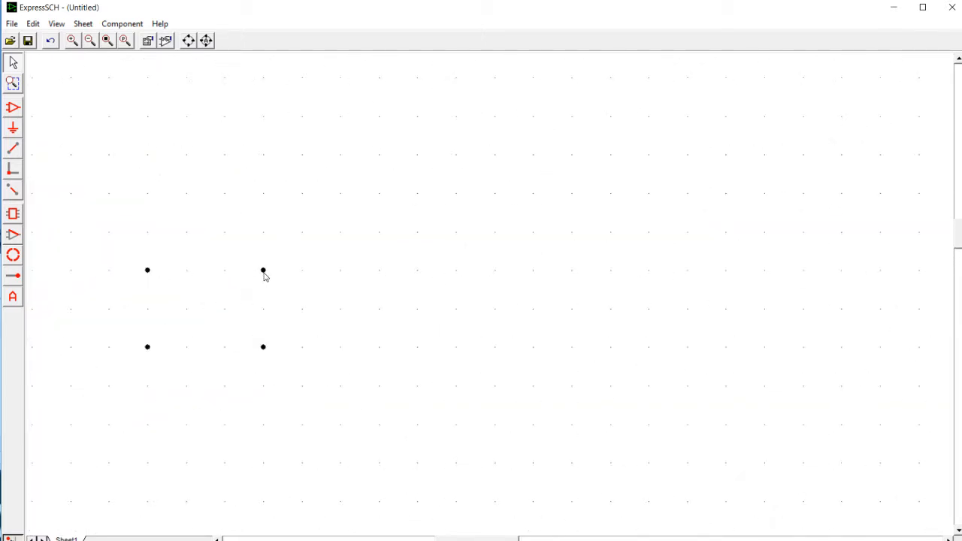
{"action": "left_click_drag", "start_coordinate": [262, 272], "coordinate": [302, 240]}
{"action": "left_click_drag", "start_coordinate": [265, 348], "coordinate": [304, 351]}
{"action": "left_click_drag", "start_coordinate": [148, 271], "coordinate": [148, 232]}
- Give the upper-left pin the number 1 and the name Temp
{"action": "double_click", "coordinate": [147, 232]}
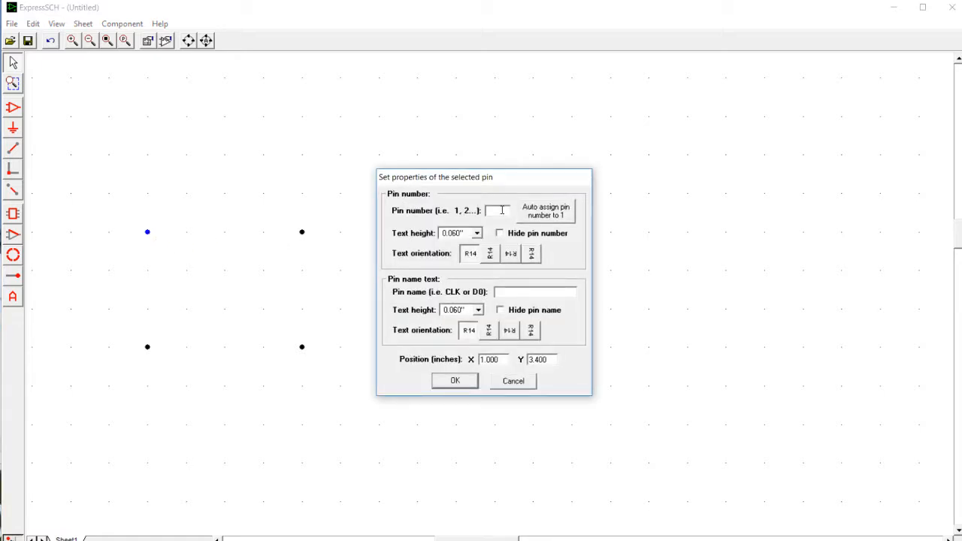
{"action": "left_click", "coordinate": [515, 290]}
{"action": "type", "text": "Temp"}
{"action": "left_click", "coordinate": [455, 381]}
- Give the lower-left pin the number 2 and the name GND
{"action": "left_click", "coordinate": [147, 349]}
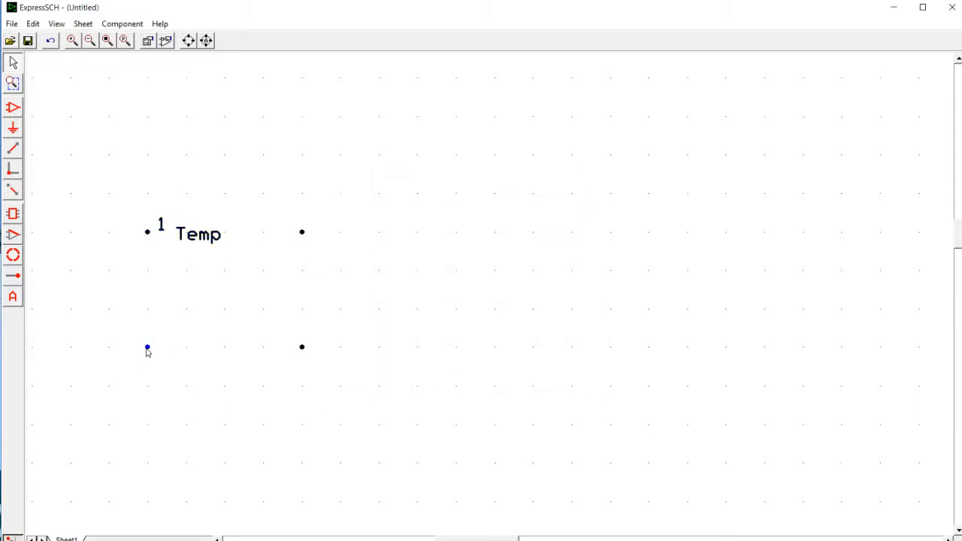
{"action": "double_click", "coordinate": [147, 349]}
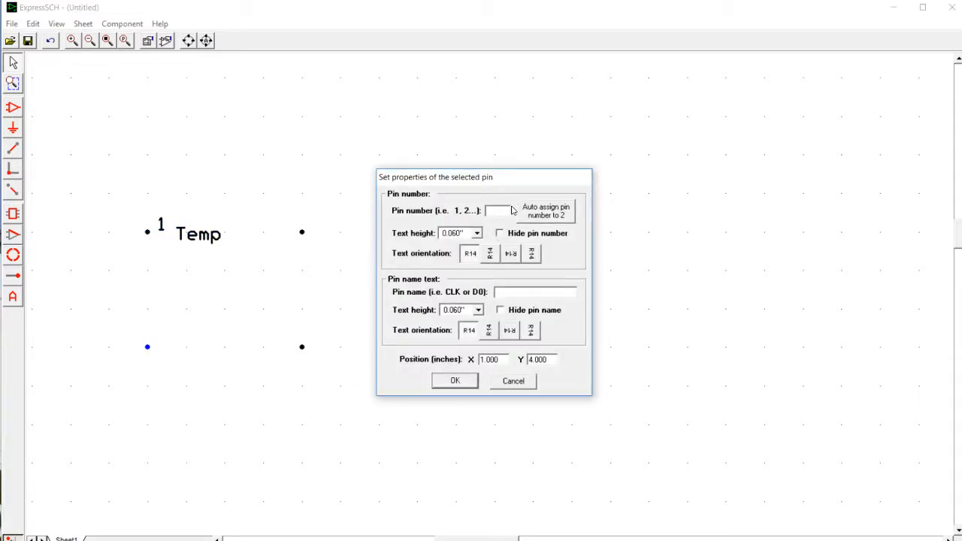
{"action": "type", "text": "2"}
{"action": "left_click", "coordinate": [511, 293]}
{"action": "type", "text": "GND"}
{"action": "left_click", "coordinate": [454, 380]}
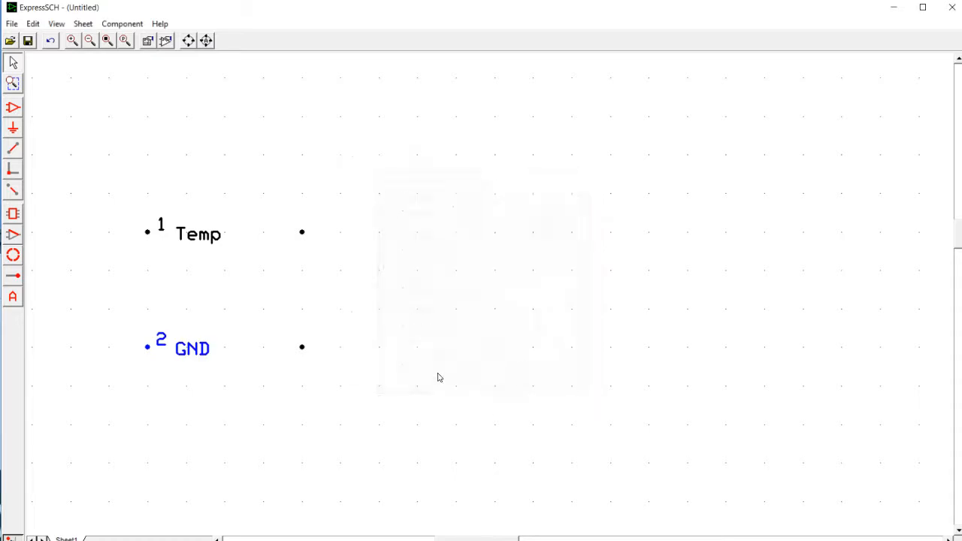
- Number the upper-right pin 3 with the name VCC, and the lower-right pin 4 with the name RH
{"action": "double_click", "coordinate": [302, 233]}
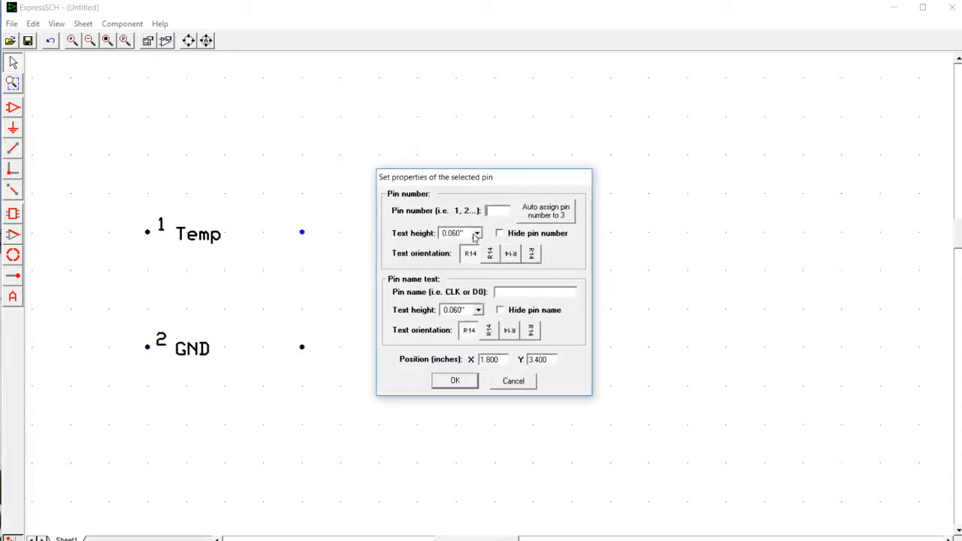
{"action": "left_click", "coordinate": [515, 291]}
{"action": "type", "text": "VCC"}
{"action": "left_click", "coordinate": [455, 381]}
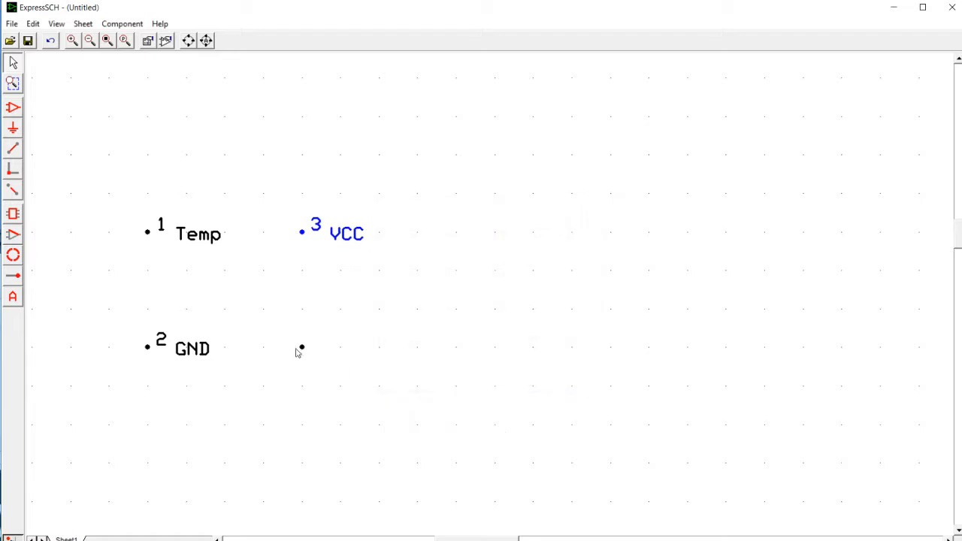
{"action": "left_click", "coordinate": [303, 349]}
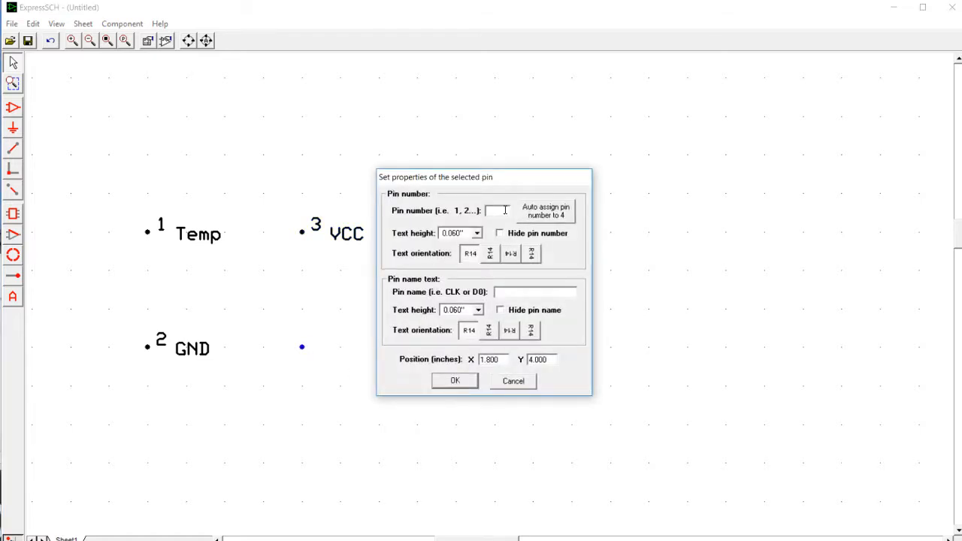
{"action": "type", "text": "4"}
{"action": "left_click", "coordinate": [464, 382]}
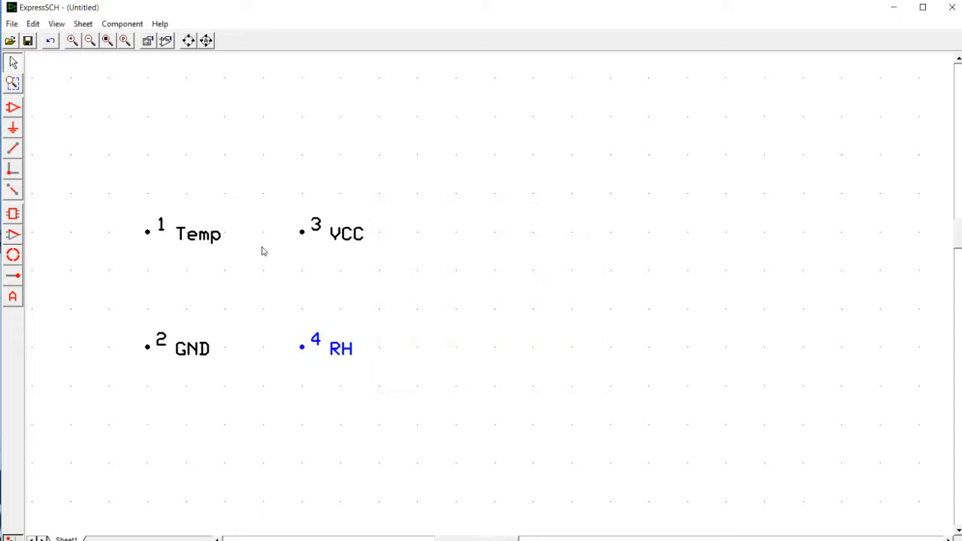
- Move the Temp and GND names out to the left of their pins and draw a rectangular component body between the pin columns
{"action": "left_click_drag", "start_coordinate": [208, 235], "coordinate": [130, 203]}
{"action": "left_click_drag", "start_coordinate": [200, 359], "coordinate": [123, 384]}
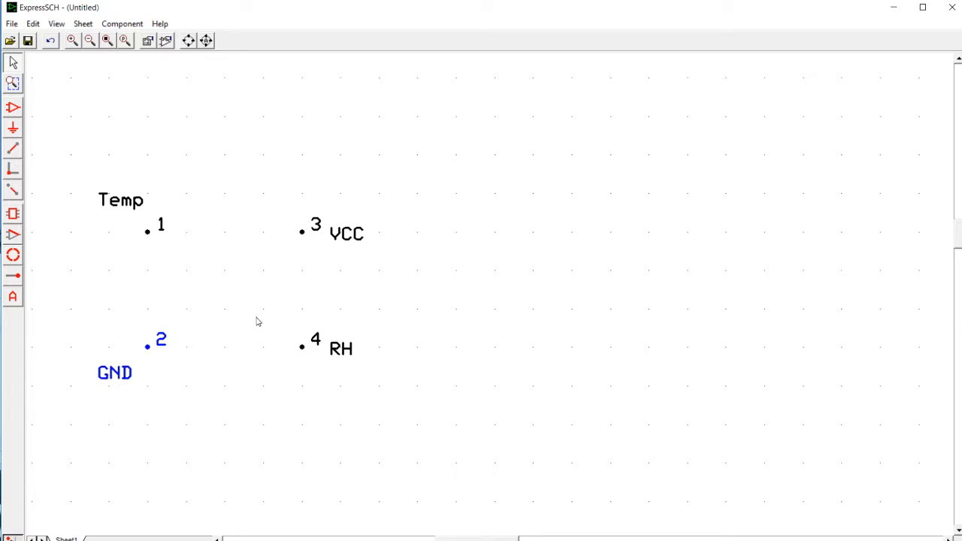
{"action": "left_click", "coordinate": [12, 215]}
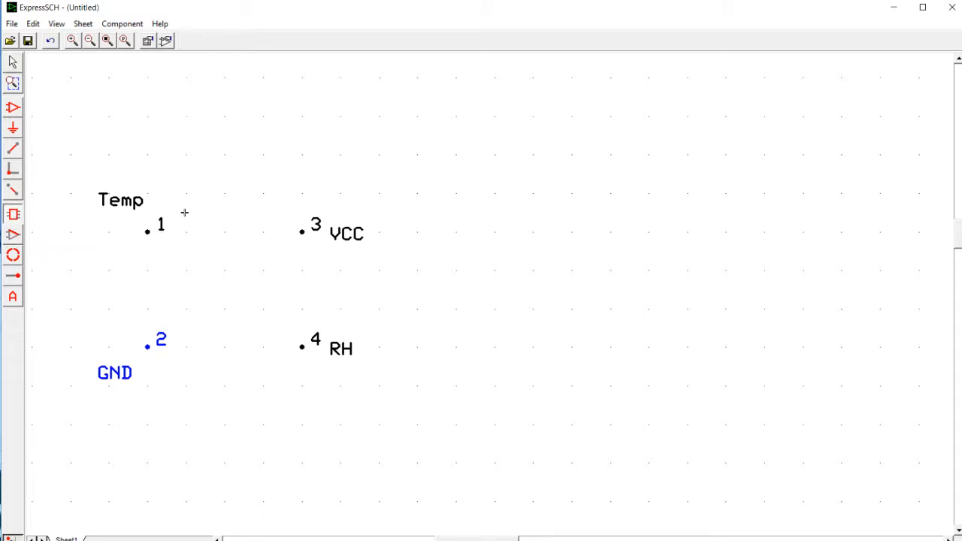
{"action": "mouse_move", "coordinate": [185, 213]}
{"action": "left_mouse_down"}
{"action": "mouse_move", "coordinate": [230, 301]}
{"action": "mouse_move", "coordinate": [283, 367]}
{"action": "mouse_move", "coordinate": [284, 350]}
{"action": "mouse_move", "coordinate": [285, 365]}
{"action": "left_mouse_up"}
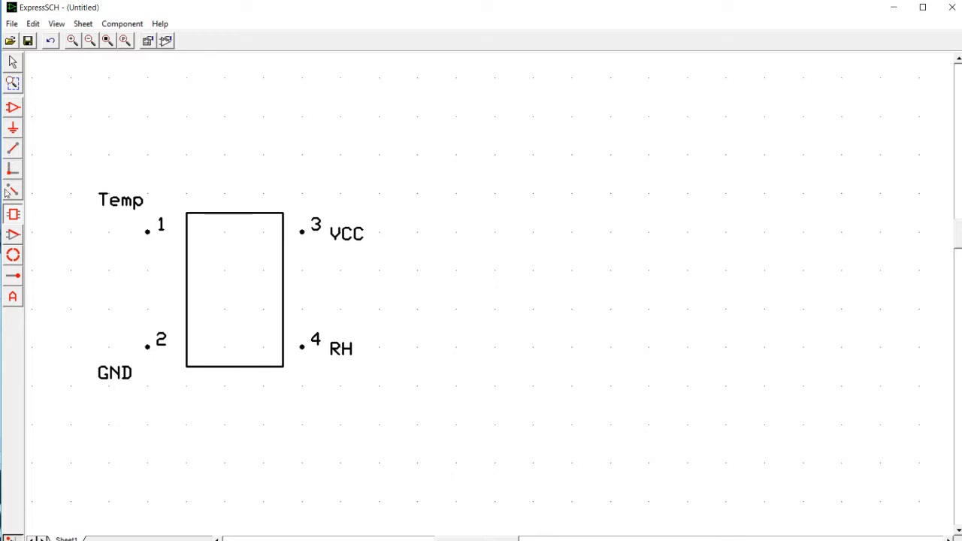
- Draw horizontal component lines from pins 1 and 2 to just inside the left edge of the body rectangle
{"action": "left_click", "coordinate": [12, 235]}
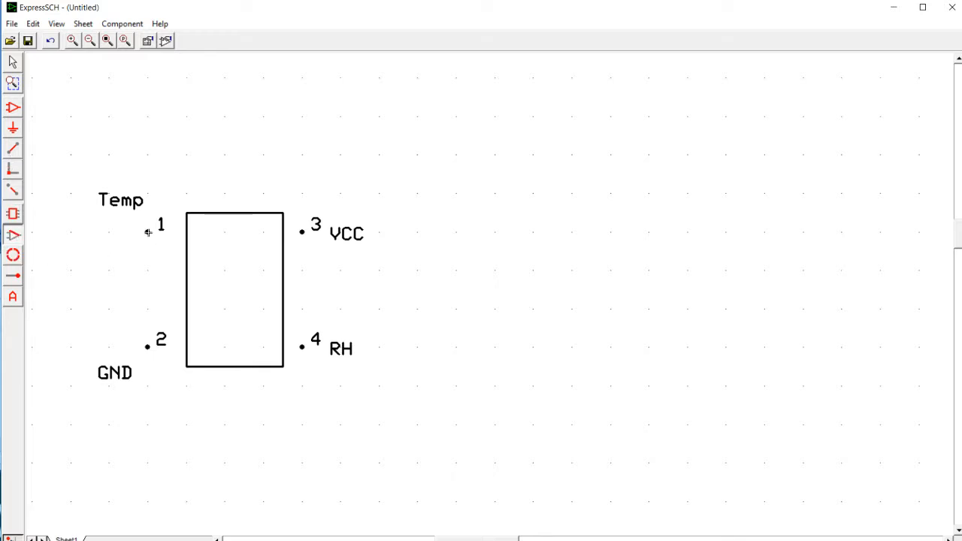
{"action": "left_click_drag", "start_coordinate": [149, 232], "coordinate": [207, 235]}
{"action": "left_click", "coordinate": [207, 234]}
{"action": "right_click", "coordinate": [216, 247]}
{"action": "left_click", "coordinate": [147, 348]}
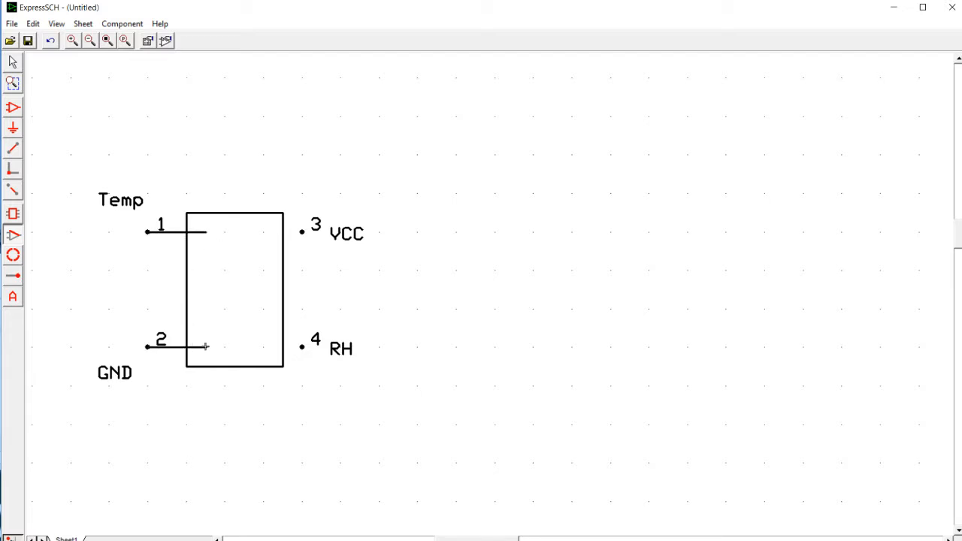
{"action": "left_click", "coordinate": [206, 347]}
{"action": "right_click", "coordinate": [216, 351]}
- Draw horizontal component lines from pins 4 and 3 to just inside the right edge of the body rectangle
{"action": "left_click", "coordinate": [301, 348]}
{"action": "left_click", "coordinate": [263, 347]}
{"action": "right_click", "coordinate": [266, 317]}
{"action": "left_click", "coordinate": [300, 233]}
{"action": "left_click", "coordinate": [262, 232]}
{"action": "right_click", "coordinate": [243, 248]}
- Move the numbers and names of all four pins inside the body rectangle, beside their pin lines
{"action": "left_click", "coordinate": [13, 64]}
{"action": "left_click_drag", "start_coordinate": [130, 203], "coordinate": [224, 249]}
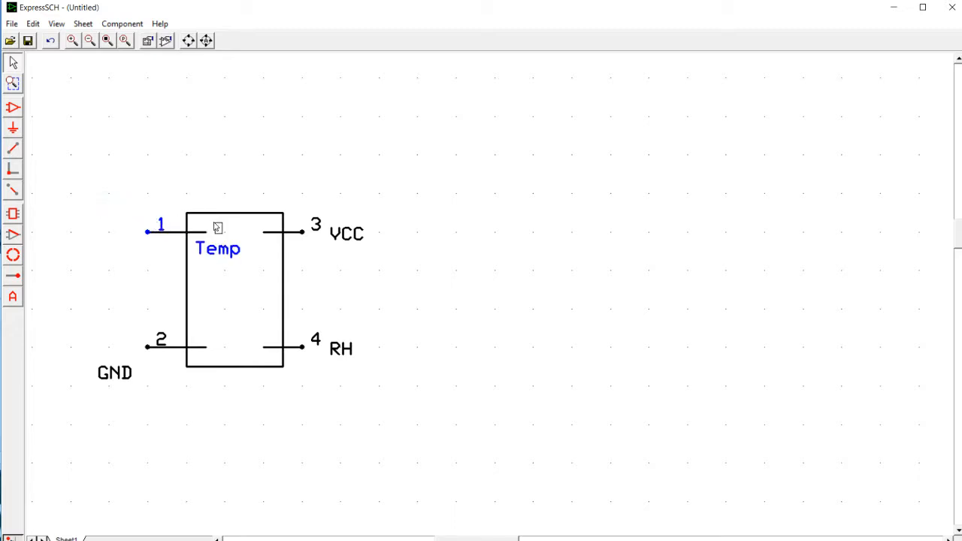
{"action": "left_click_drag", "start_coordinate": [199, 220], "coordinate": [209, 225]}
{"action": "left_click_drag", "start_coordinate": [160, 342], "coordinate": [209, 336]}
{"action": "left_click_drag", "start_coordinate": [125, 381], "coordinate": [211, 318]}
{"action": "left_click", "coordinate": [316, 347]}
{"action": "left_click_drag", "start_coordinate": [317, 348], "coordinate": [261, 359]}
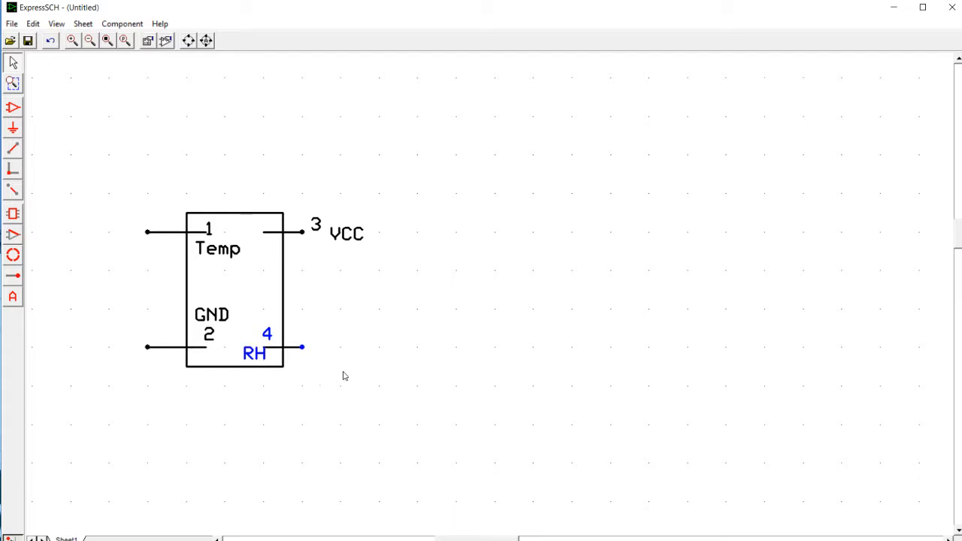
{"action": "left_click", "coordinate": [260, 229]}
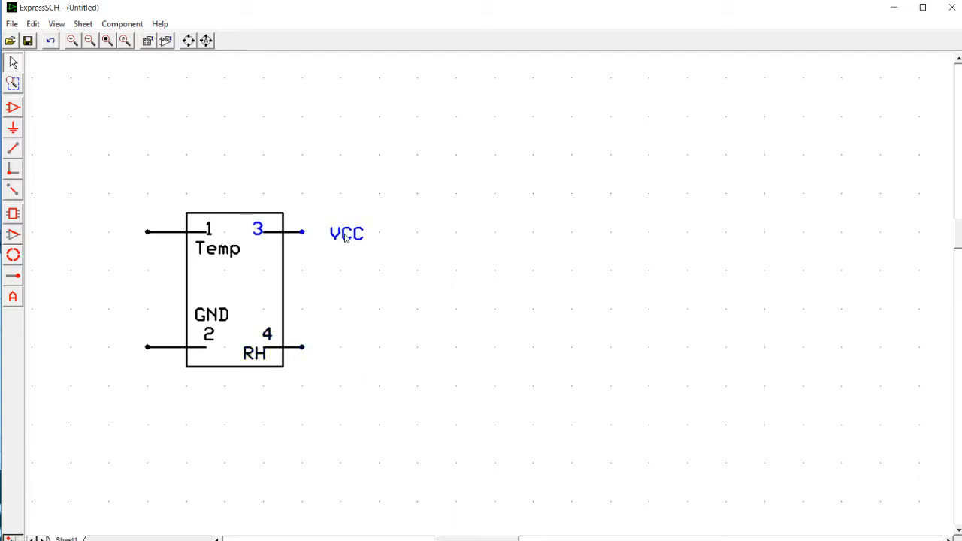
{"action": "left_click", "coordinate": [264, 258]}
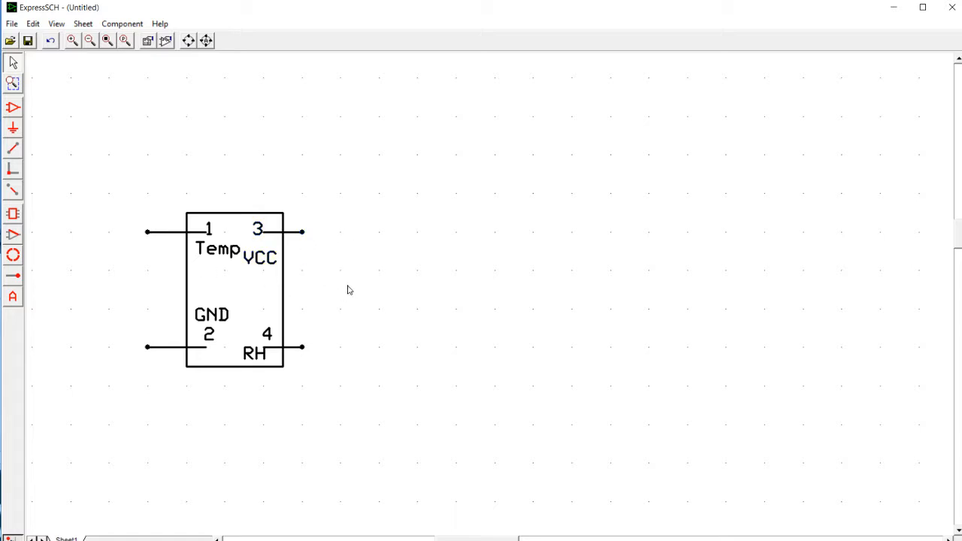
- Extend the body rectangle's left edge slightly outward and shift the 1, 2 and GND labels towards it
{"action": "left_click", "coordinate": [188, 286]}
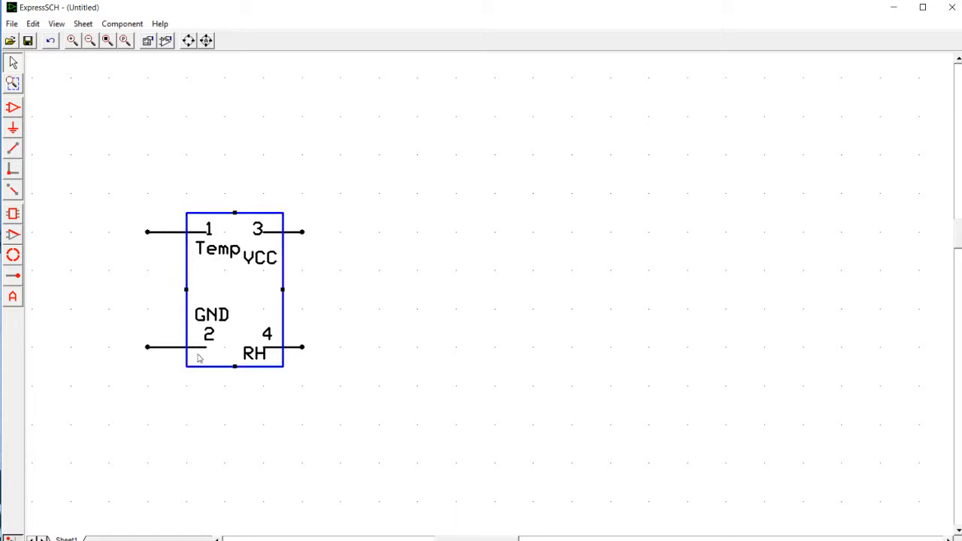
{"action": "left_click_drag", "start_coordinate": [188, 291], "coordinate": [177, 295]}
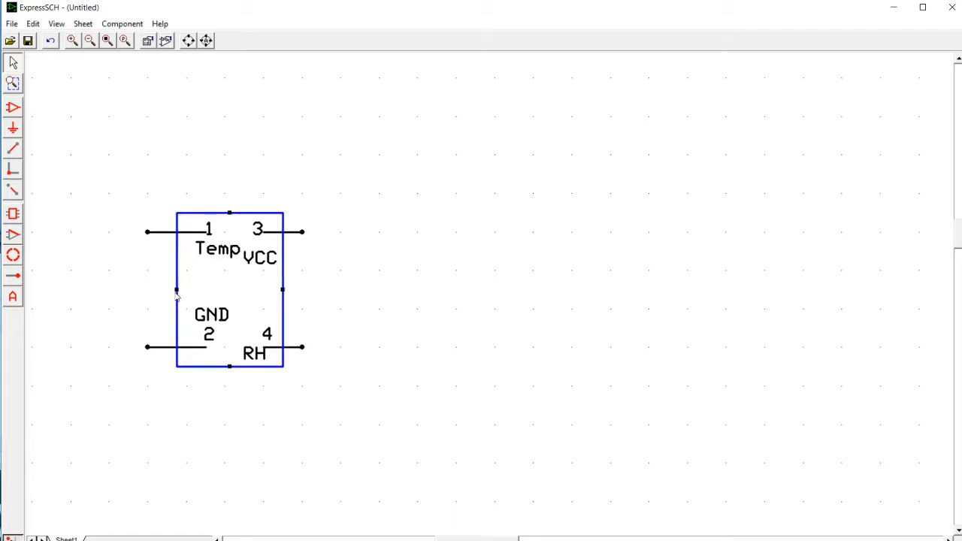
{"action": "left_click", "coordinate": [208, 235]}
{"action": "left_click", "coordinate": [208, 233]}
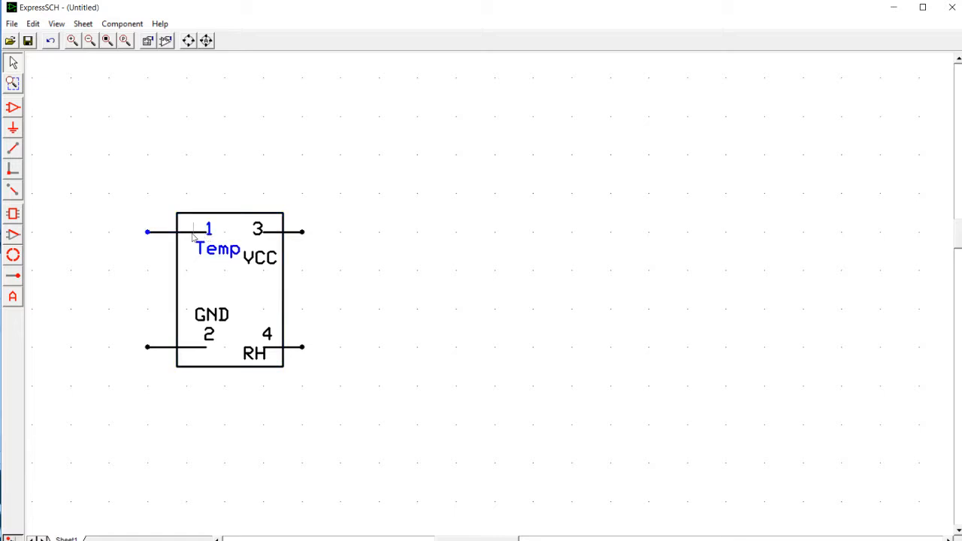
{"action": "left_click_drag", "start_coordinate": [192, 252], "coordinate": [191, 251]}
{"action": "left_click_drag", "start_coordinate": [208, 336], "coordinate": [189, 314]}
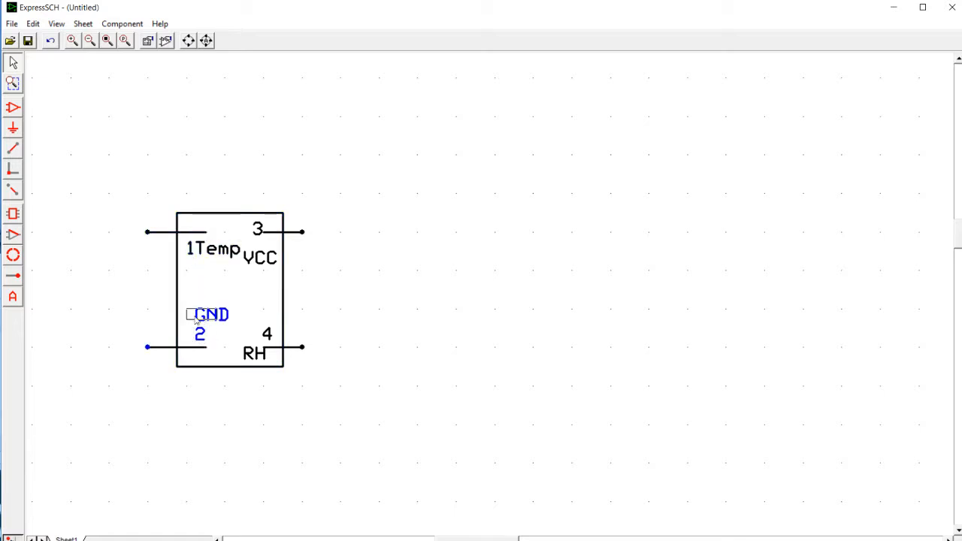
{"action": "left_click", "coordinate": [366, 294]}
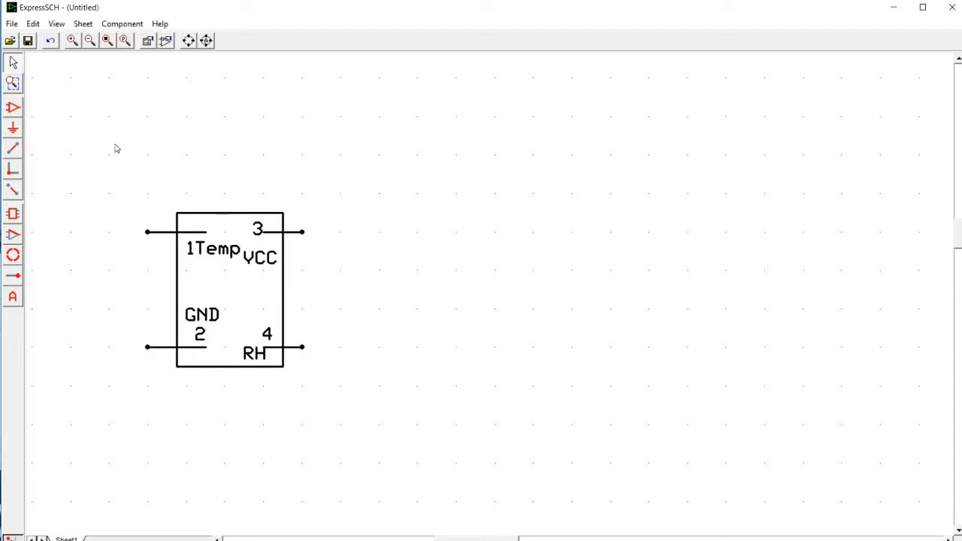
- Group the whole drawing into a component with part ID U1 and part name HTM1735
{"action": "left_click_drag", "start_coordinate": [110, 191], "coordinate": [354, 409]}
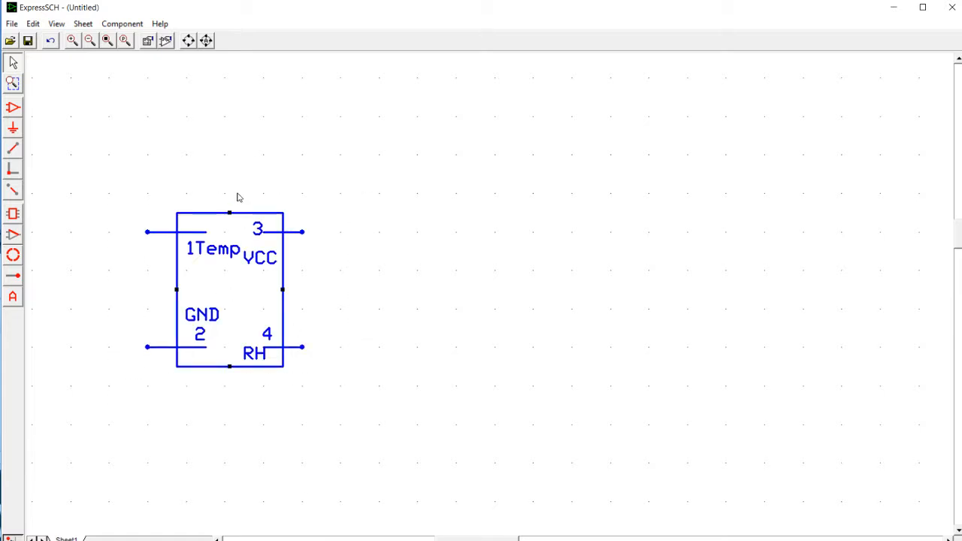
{"action": "left_click", "coordinate": [135, 25]}
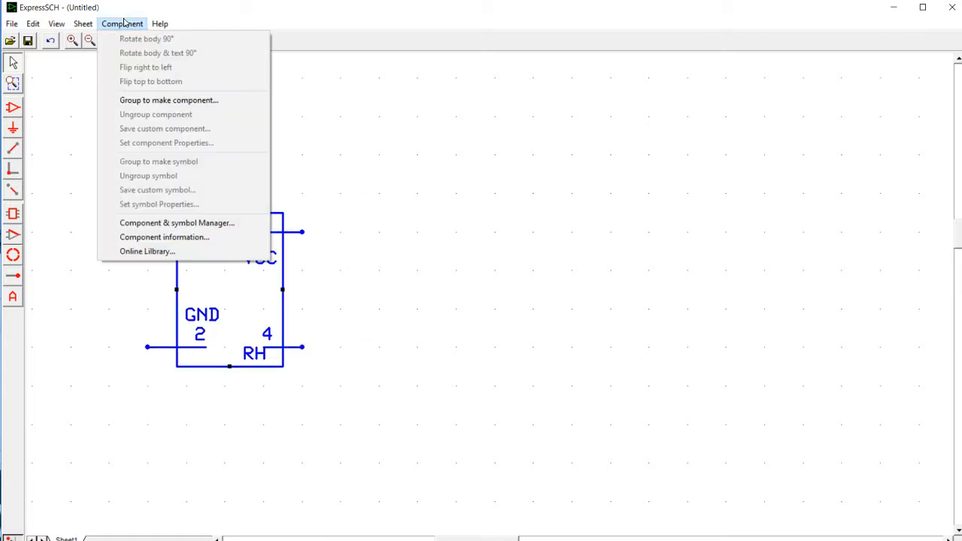
{"action": "left_click", "coordinate": [147, 101]}
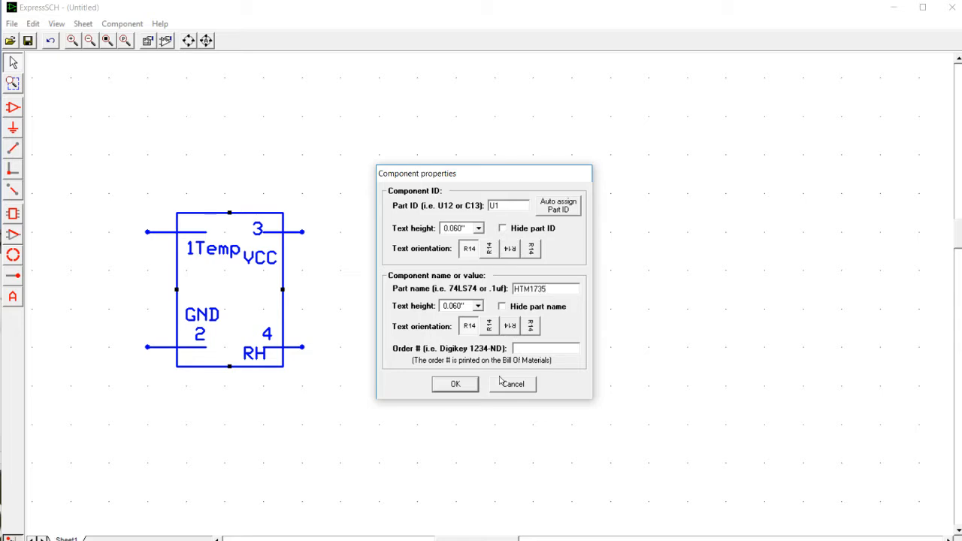
{"action": "left_click", "coordinate": [457, 384]}
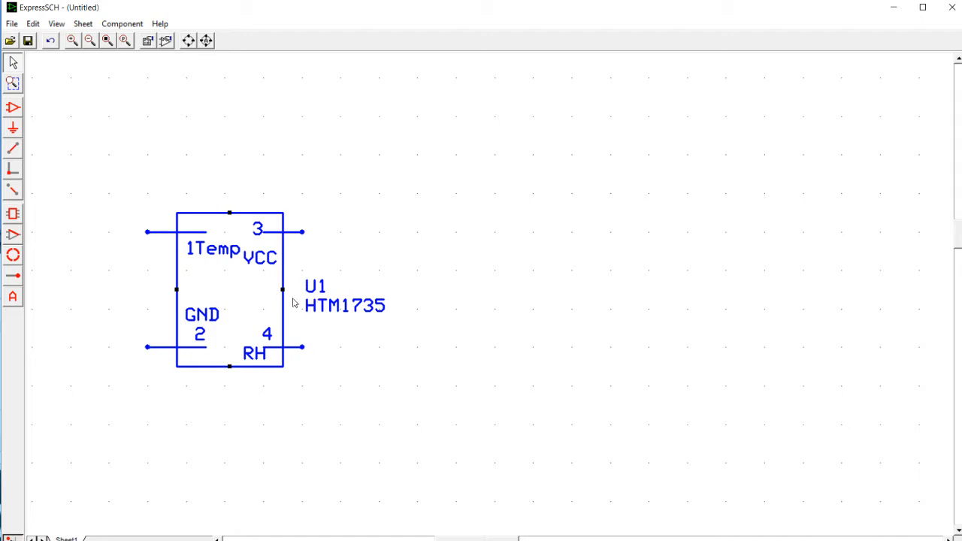
{"action": "left_click", "coordinate": [377, 209]}
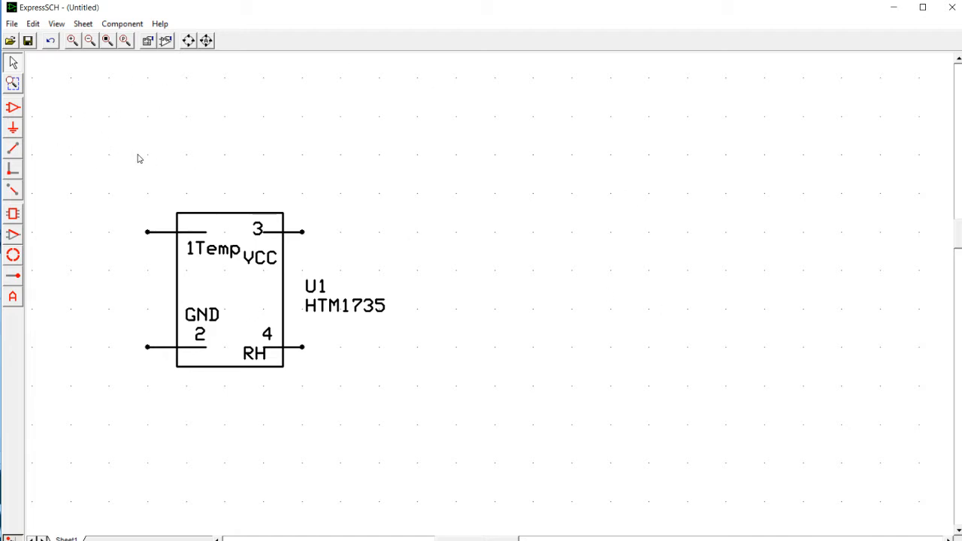
- Insert the library symbol "Power - Voltage supply + 5v" and attach it to the VCC pin of U1
{"action": "left_click", "coordinate": [119, 26]}
{"action": "left_click", "coordinate": [154, 224]}
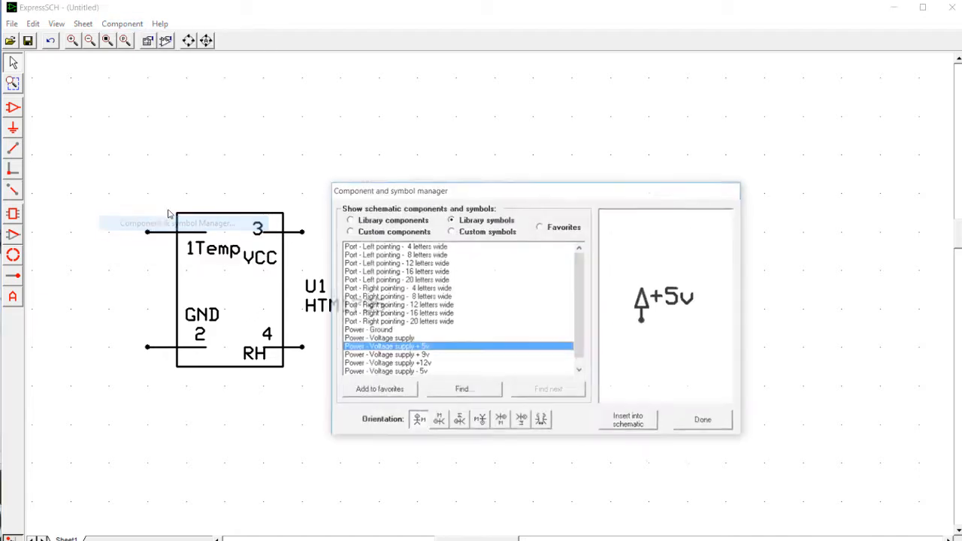
{"action": "left_click", "coordinate": [628, 423]}
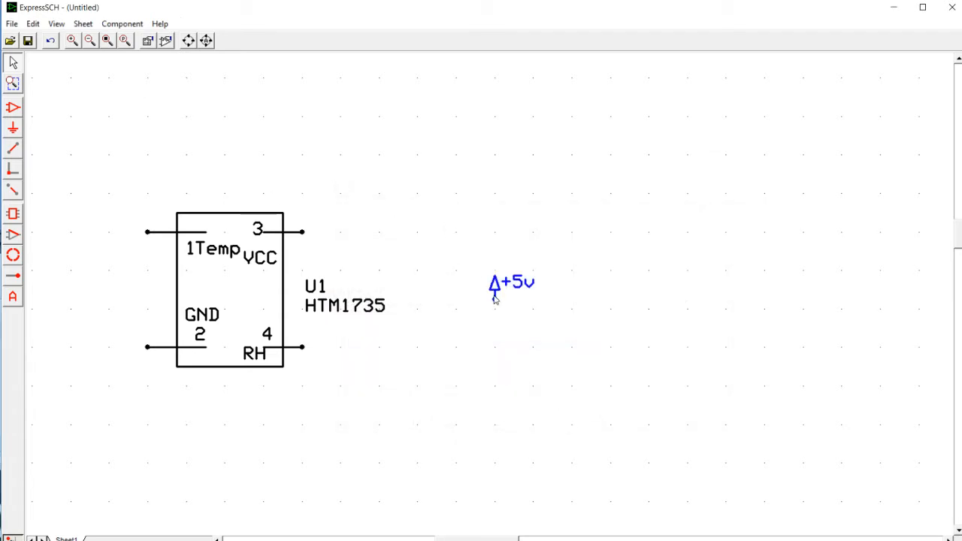
{"action": "left_click_drag", "start_coordinate": [493, 296], "coordinate": [302, 232]}
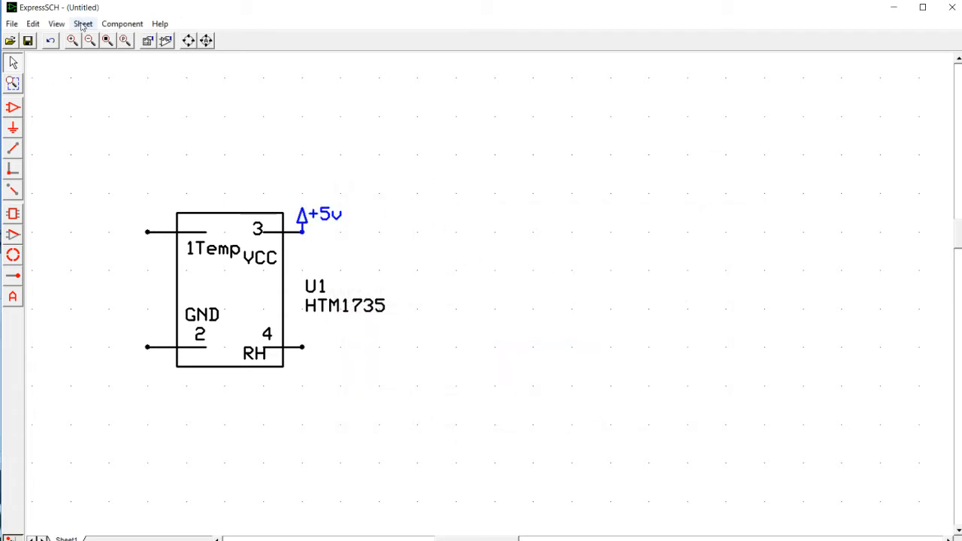
- Insert the library symbol "Power - Ground" and attach it to the GND pin of U1
{"action": "left_click", "coordinate": [122, 23]}
{"action": "left_click", "coordinate": [158, 223]}
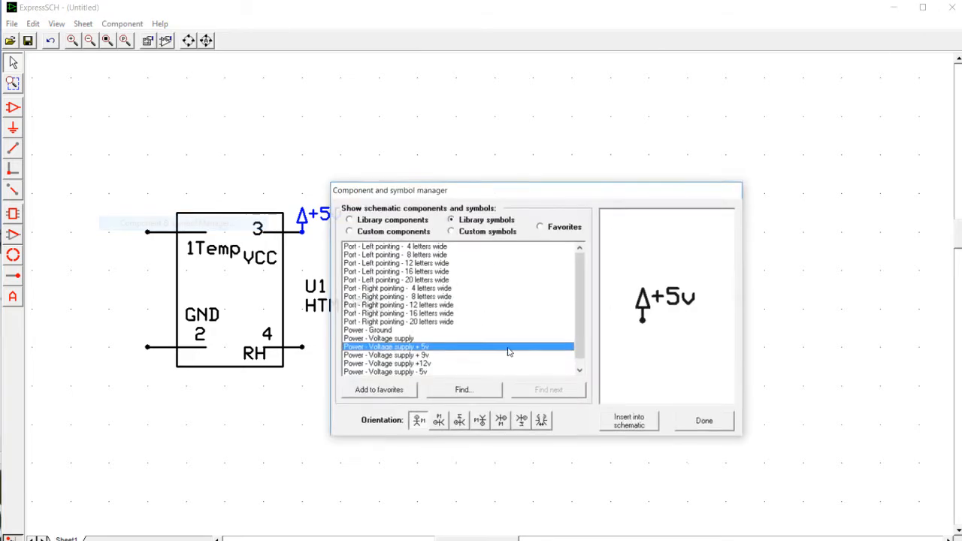
{"action": "left_click", "coordinate": [406, 331]}
{"action": "left_click", "coordinate": [634, 425]}
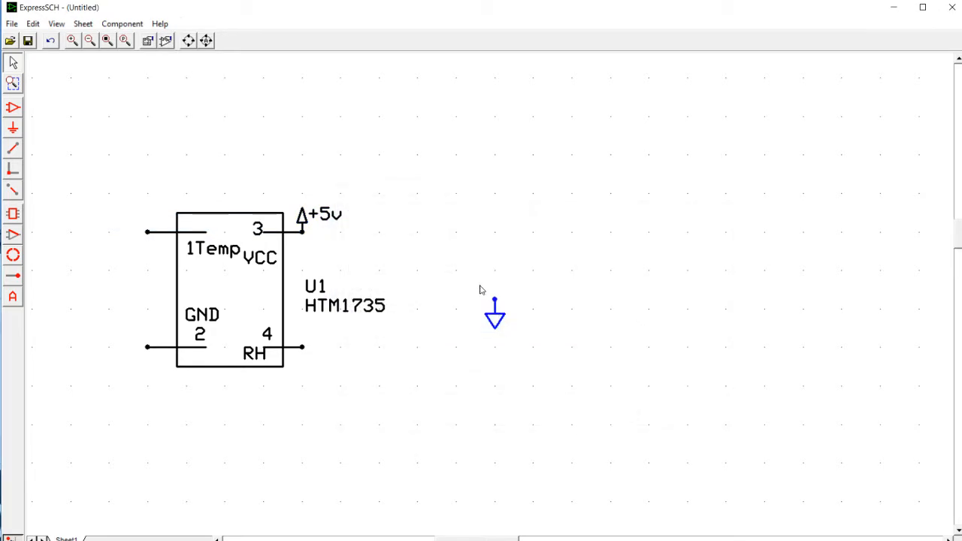
{"action": "left_click_drag", "start_coordinate": [494, 307], "coordinate": [166, 388]}
{"action": "left_click_drag", "start_coordinate": [497, 315], "coordinate": [147, 368]}
{"action": "left_click", "coordinate": [303, 426]}
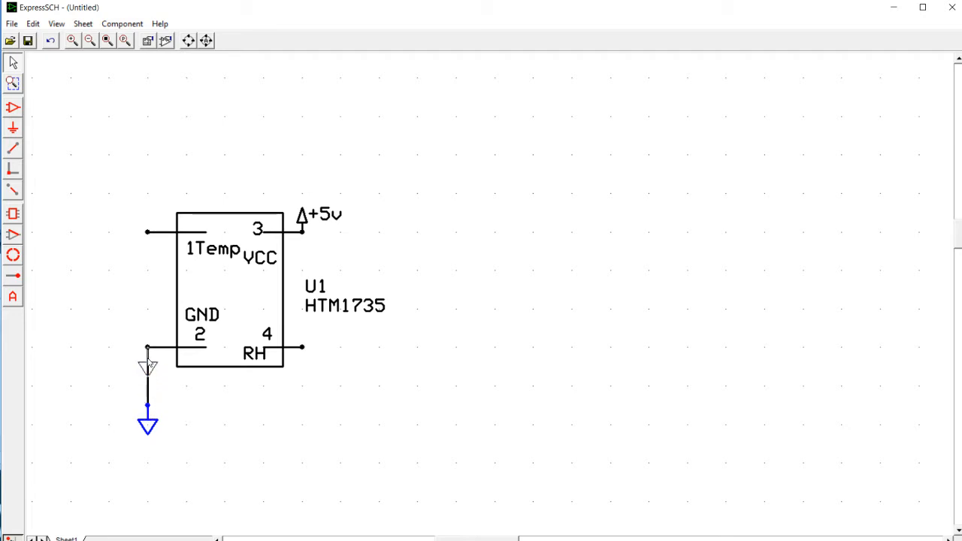
{"action": "left_click", "coordinate": [237, 431]}
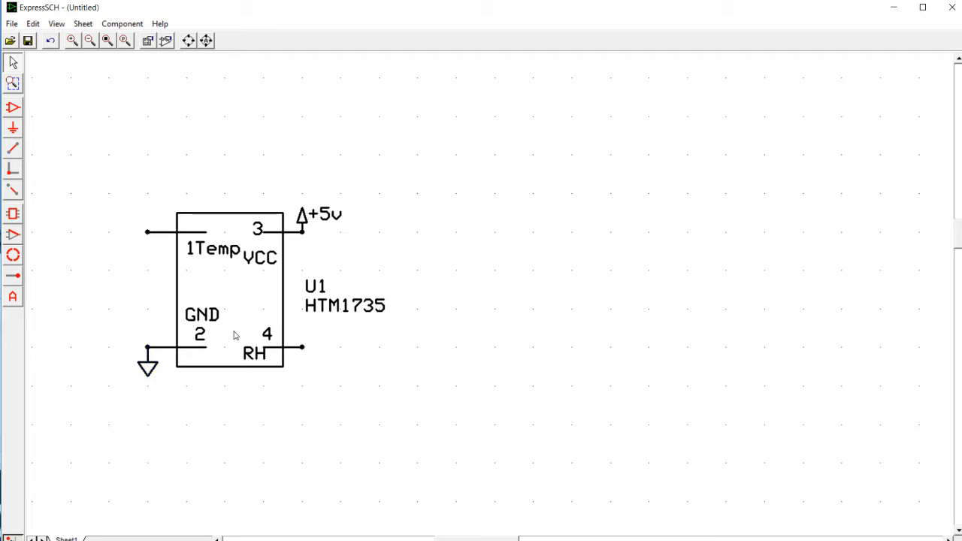
- Insert the library component "Connector - 8 Pin" into the schematic
{"action": "left_click", "coordinate": [123, 25]}
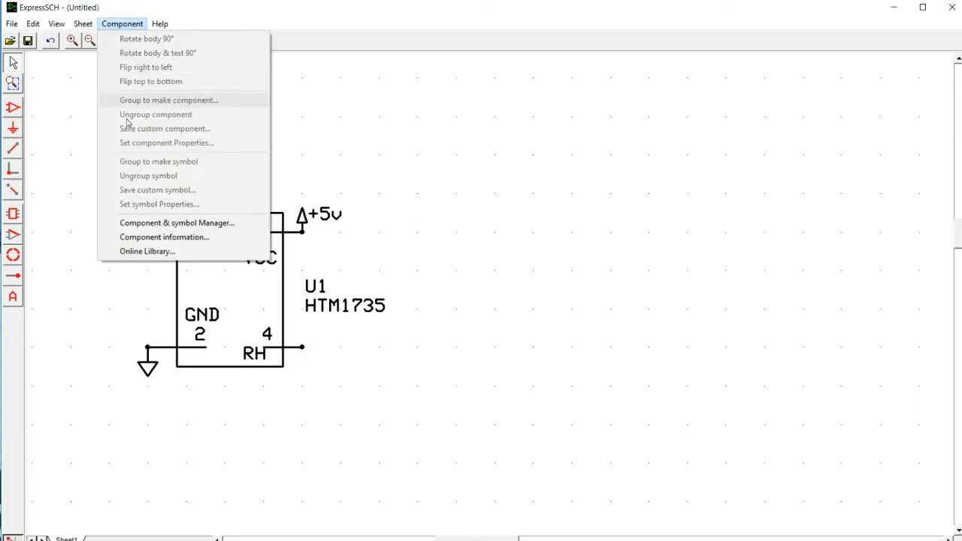
{"action": "left_click", "coordinate": [163, 224]}
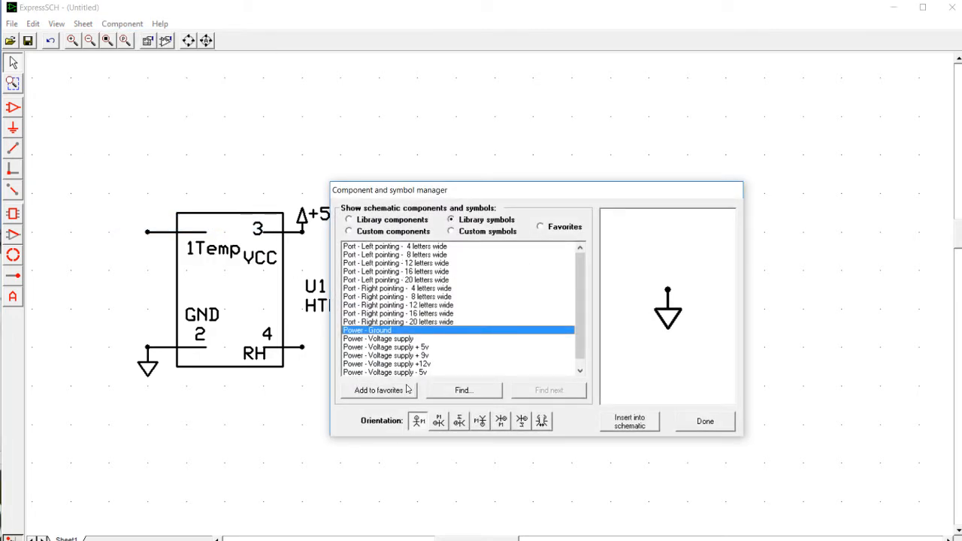
{"action": "left_click", "coordinate": [368, 221]}
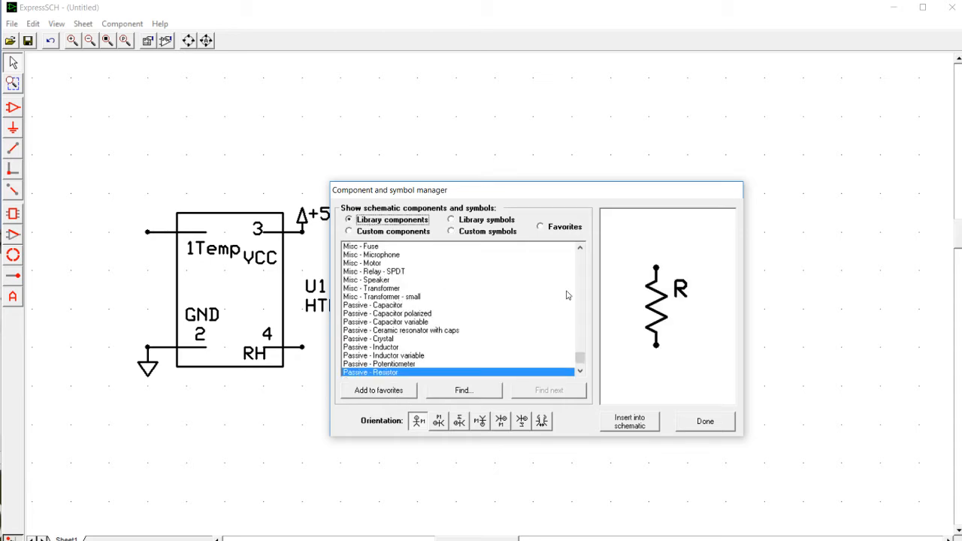
{"action": "left_click_drag", "start_coordinate": [580, 358], "coordinate": [580, 257]}
{"action": "left_click", "coordinate": [378, 281]}
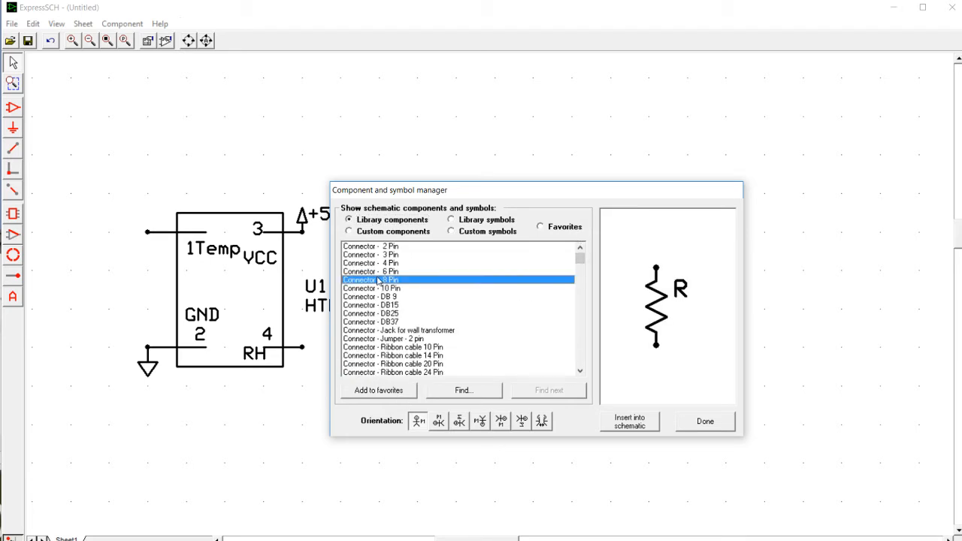
{"action": "left_click", "coordinate": [638, 423]}
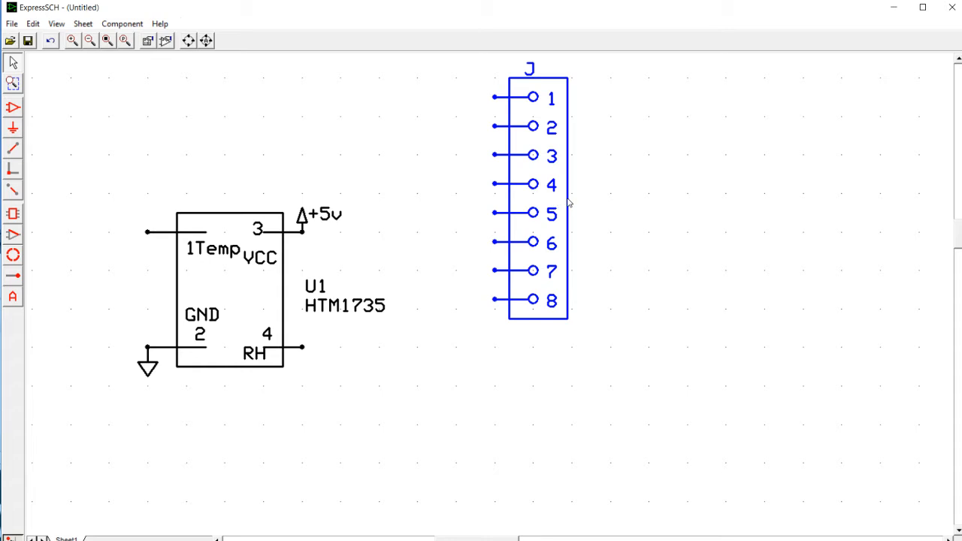
- Rotate the 8-pin connector so its pins point down and place it above U1
{"action": "left_click_drag", "start_coordinate": [569, 200], "coordinate": [570, 182]}
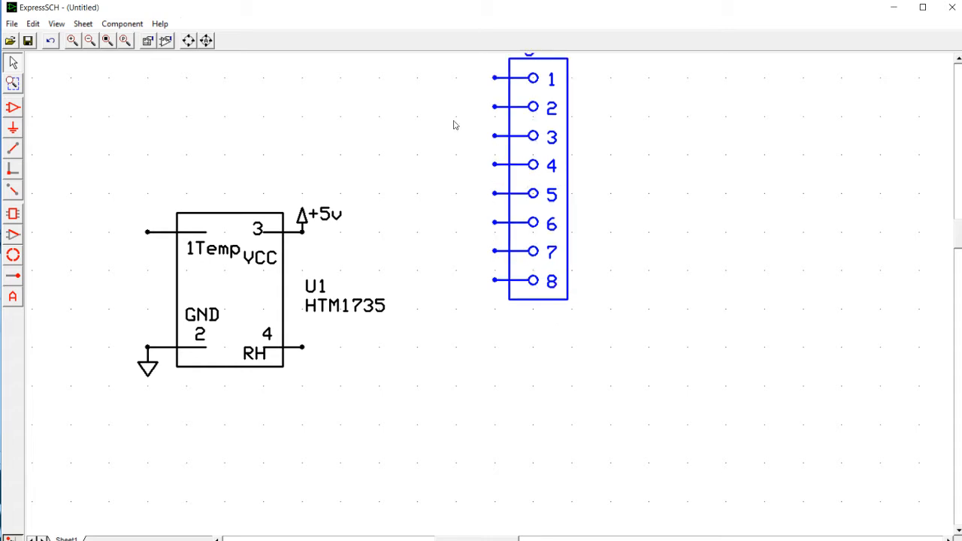
{"action": "left_click", "coordinate": [187, 41]}
{"action": "left_click_drag", "start_coordinate": [476, 144], "coordinate": [163, 68]}
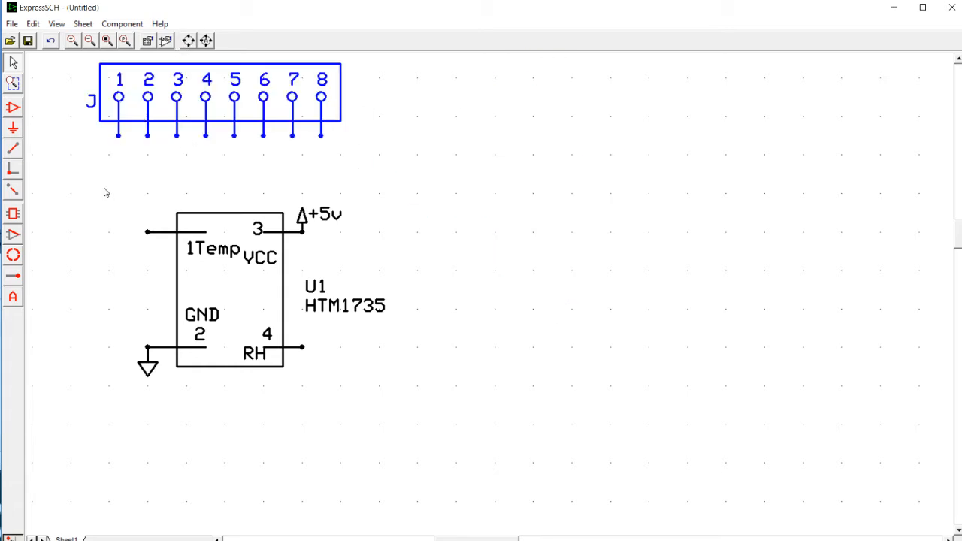
- Wire pin 2 of the 8-pin connector straight down to the Temp pin of U1
{"action": "left_click", "coordinate": [12, 148]}
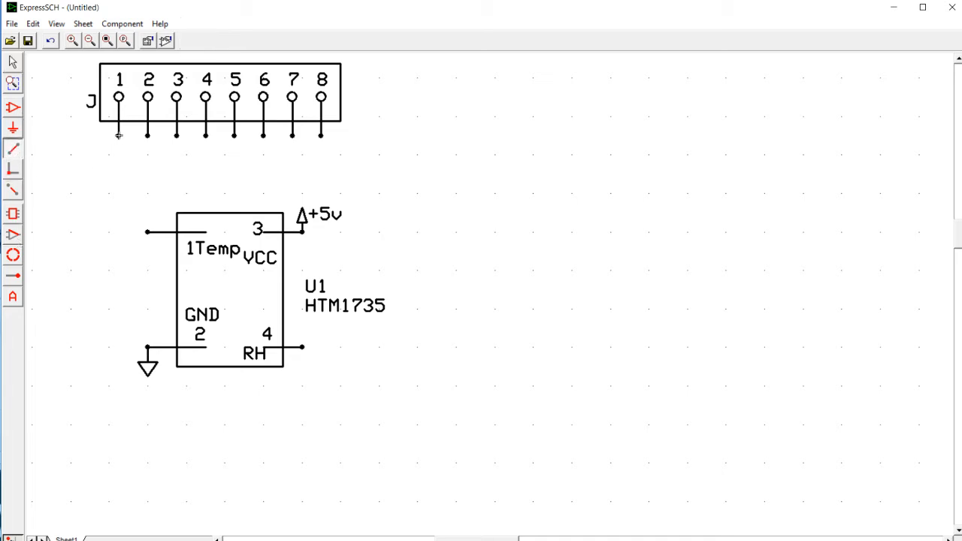
{"action": "left_click", "coordinate": [119, 138]}
{"action": "key", "text": "Escape"}
{"action": "left_click", "coordinate": [147, 135]}
{"action": "left_click", "coordinate": [147, 231]}
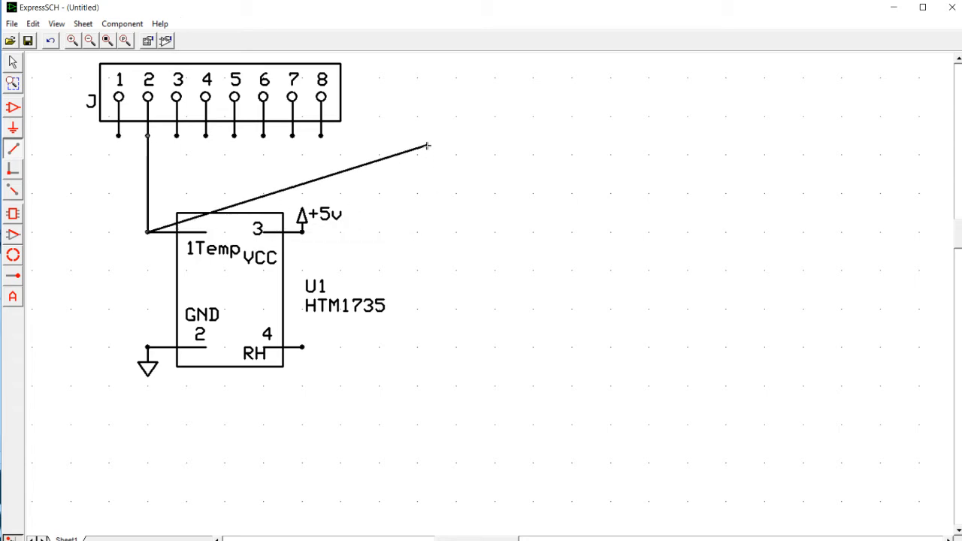
{"action": "key", "text": "Escape"}
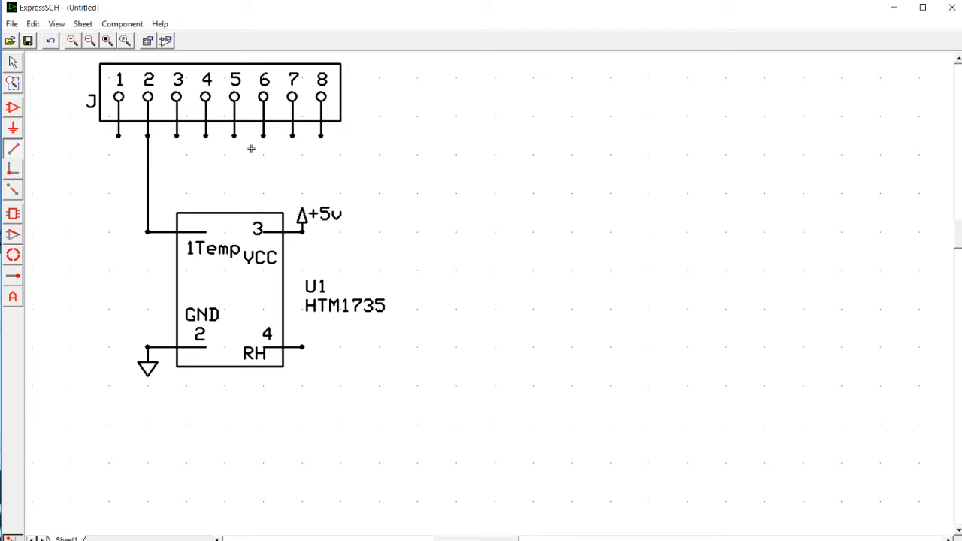
- Wire pin 3 of the connector to the RH pin of U1, routing around the +5v symbol and the HTM1735 label
{"action": "left_click", "coordinate": [176, 136]}
{"action": "left_click", "coordinate": [176, 173]}
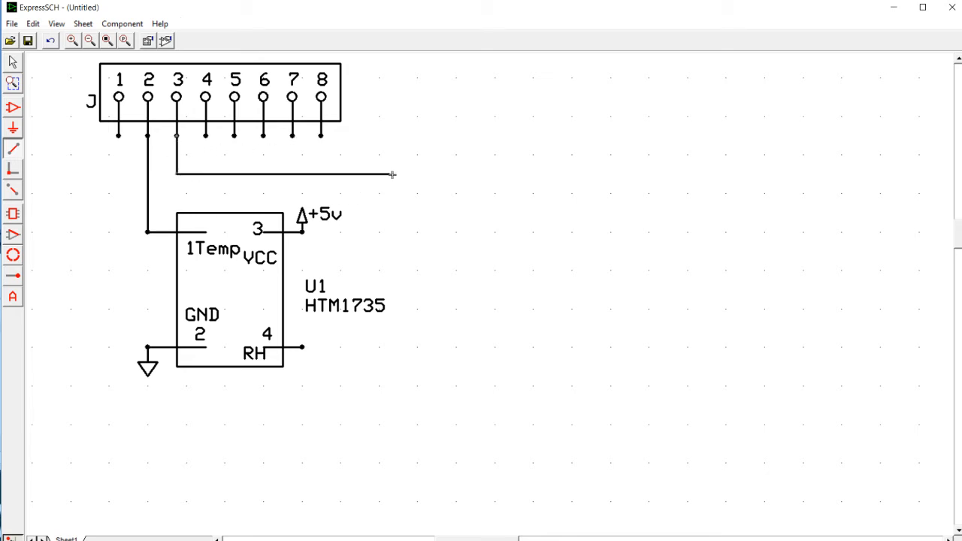
{"action": "left_click", "coordinate": [390, 349]}
{"action": "left_click", "coordinate": [302, 349]}
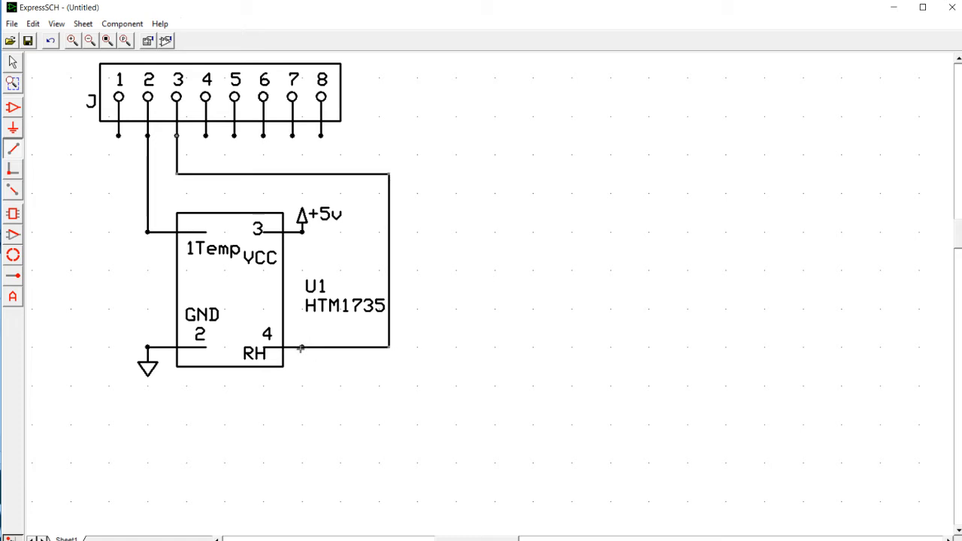
{"action": "right_click", "coordinate": [371, 385]}
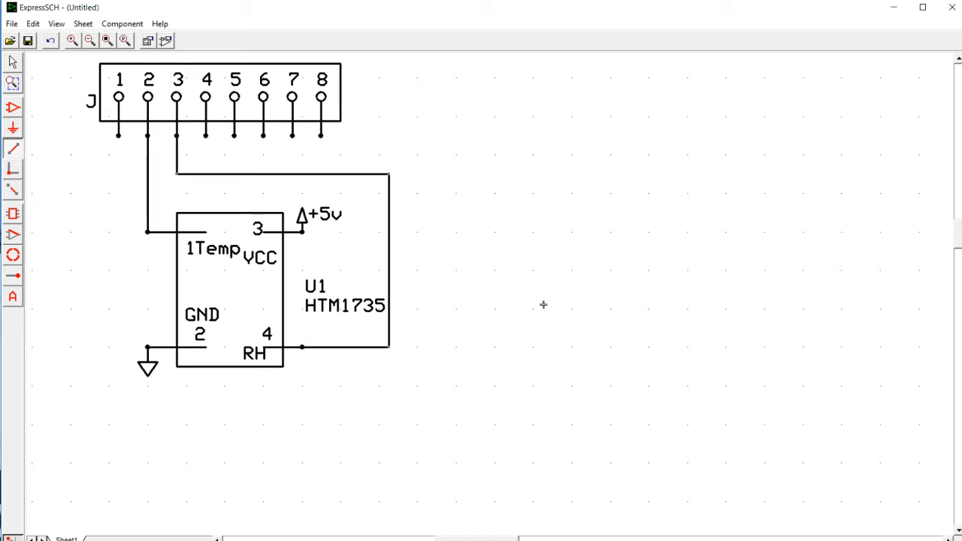
- Assign the part ID J1 to the 8-pin connector
{"action": "left_click", "coordinate": [13, 62]}
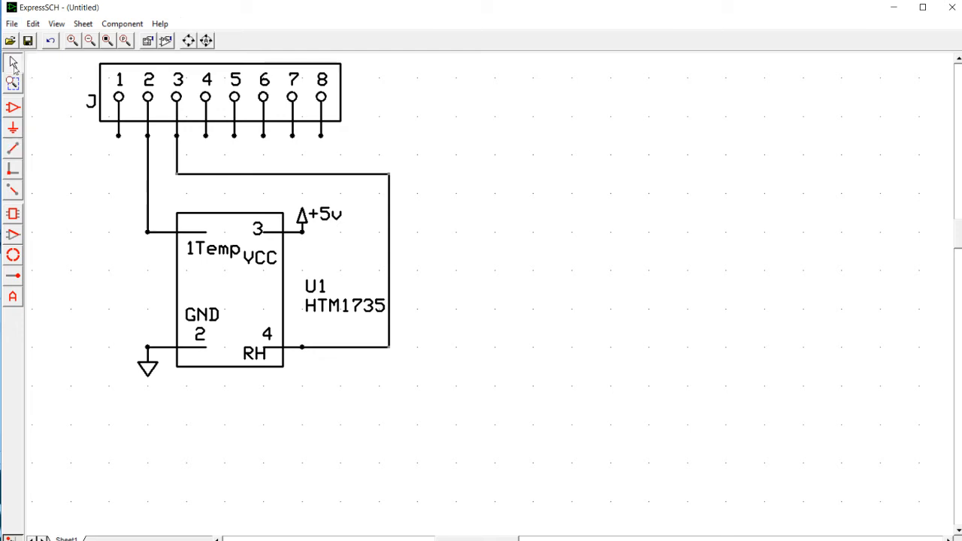
{"action": "double_click", "coordinate": [150, 82]}
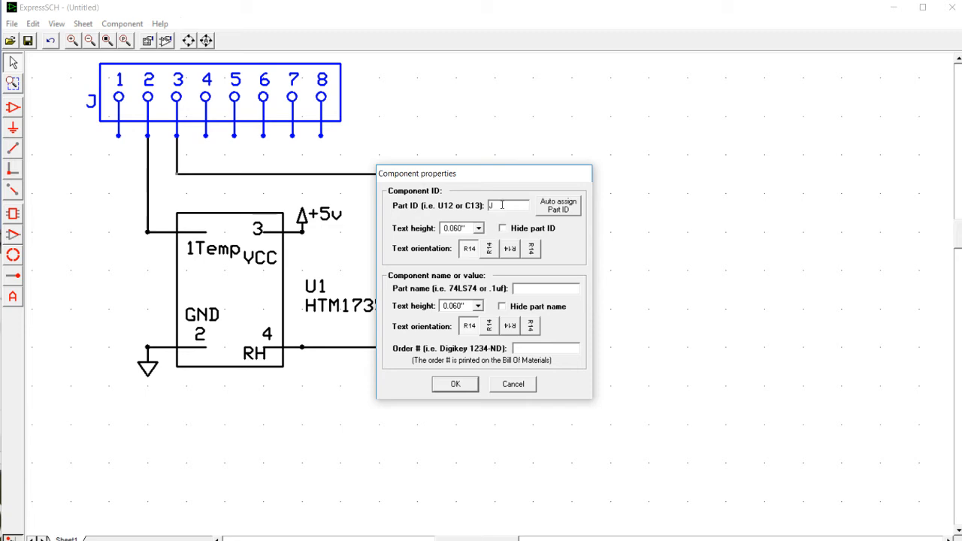
{"action": "left_click", "coordinate": [443, 386]}
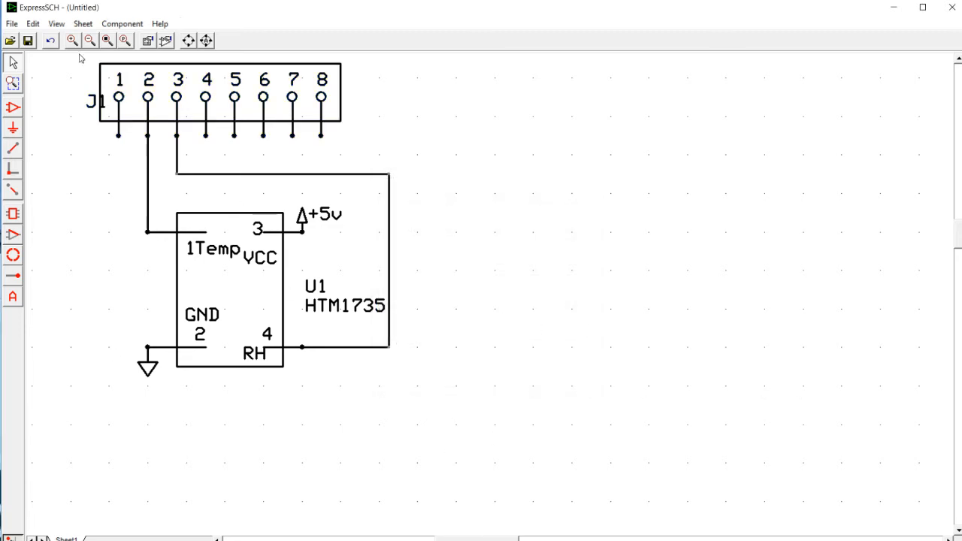
- Check the schematic for netlist errors and decline saving the file
{"action": "left_click", "coordinate": [12, 24]}
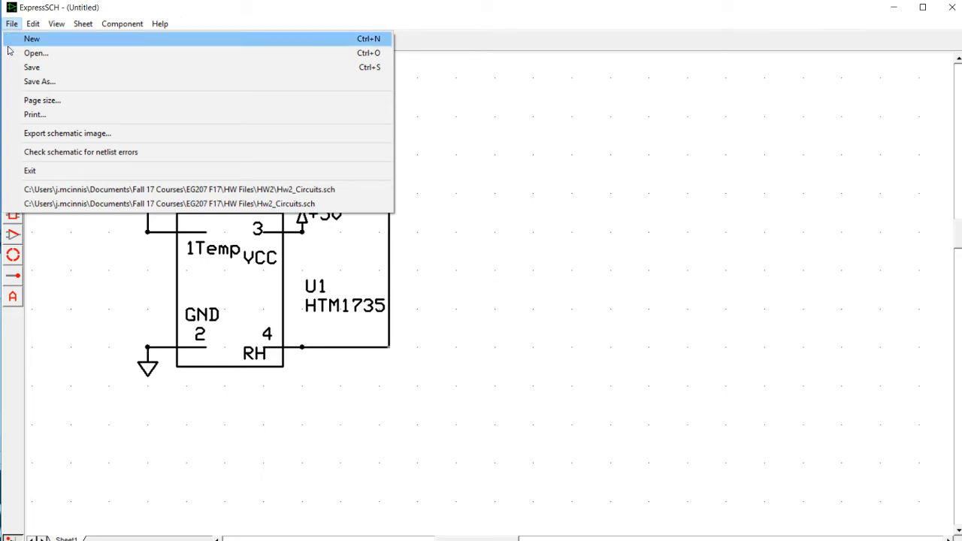
{"action": "left_click", "coordinate": [45, 153]}
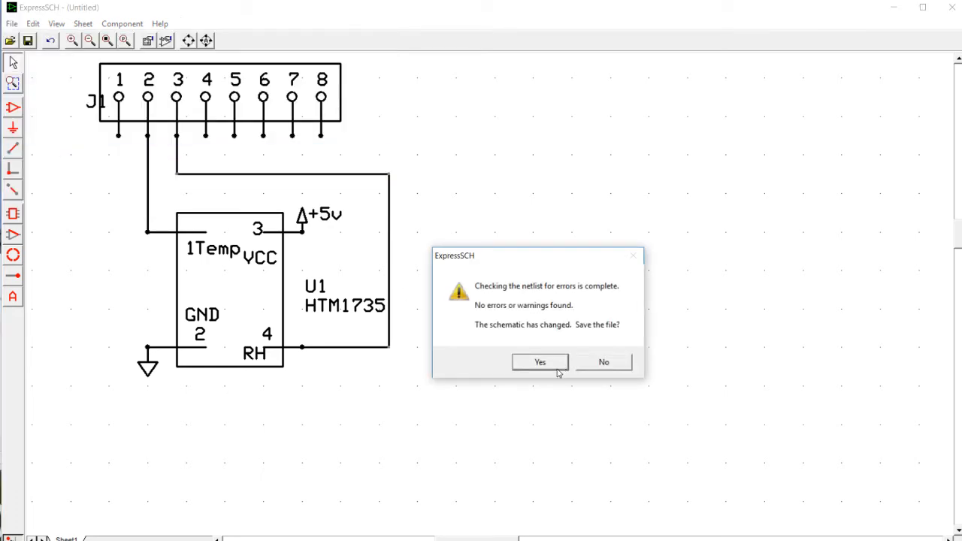
{"action": "left_click", "coordinate": [611, 363]}
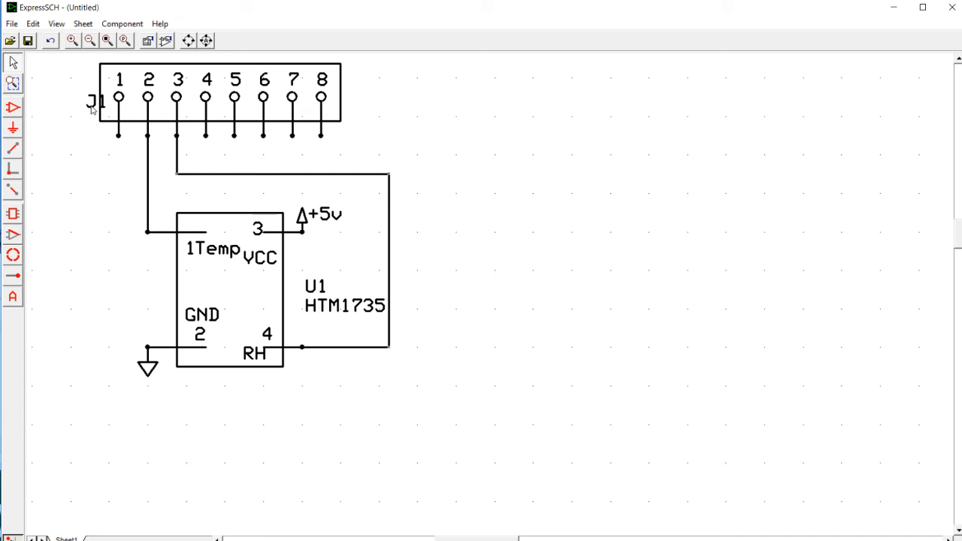
- Move the J1 label outward so it clears the connector's outline
{"action": "left_click_drag", "start_coordinate": [91, 109], "coordinate": [75, 100]}
{"action": "left_click", "coordinate": [66, 154]}
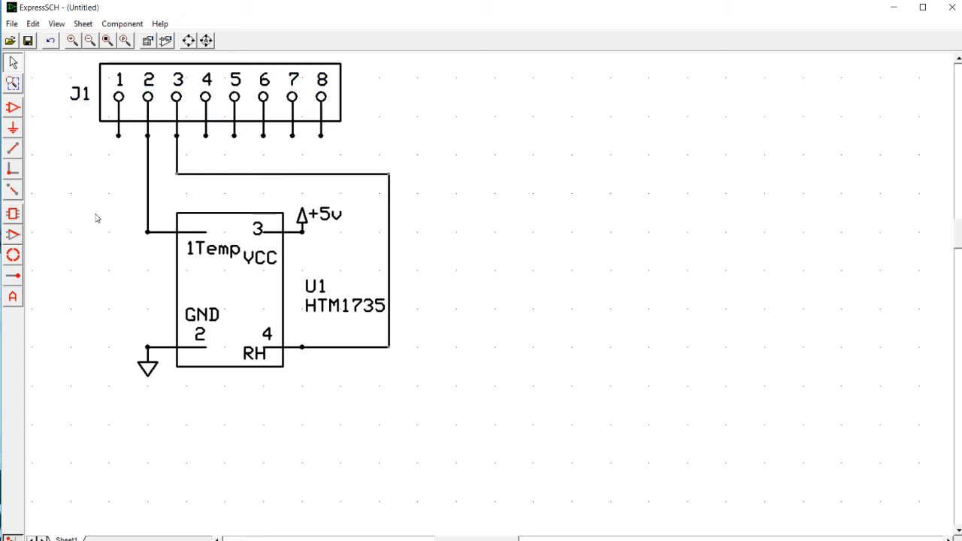